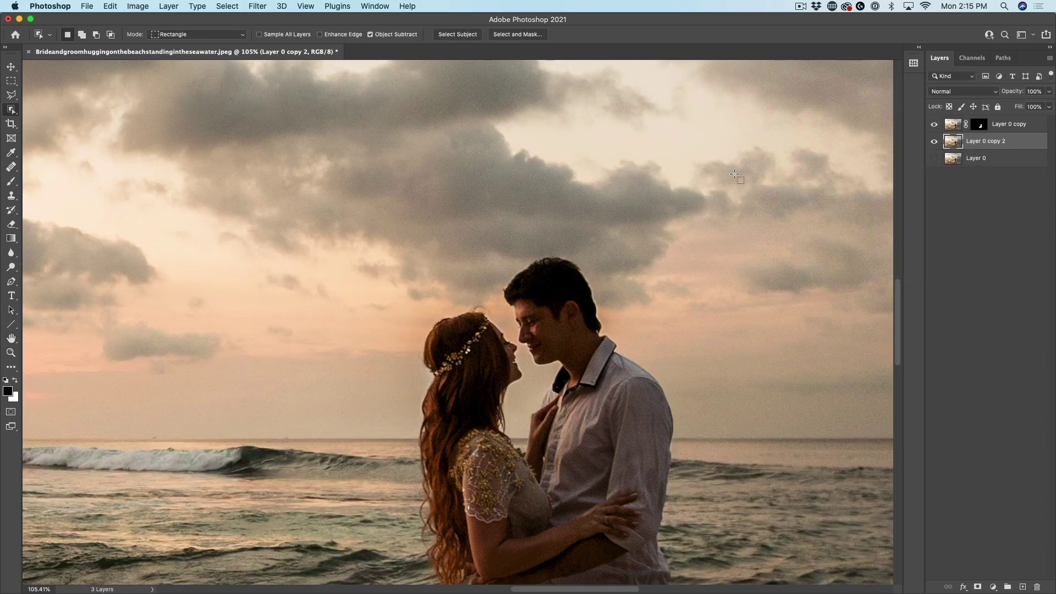
# Fit the photo to the window, load Layer 0 copy's mask as a selection, and hide that layer.
pyautogui.press('super+0')
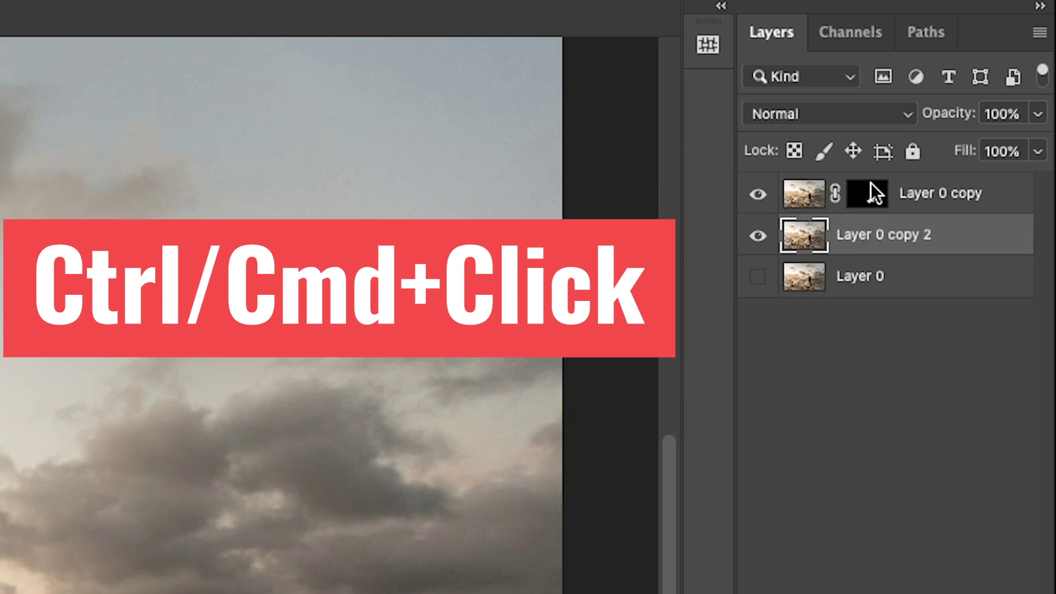
pyautogui.keyDown('ctrl'); pyautogui.click(872, 194); pyautogui.keyUp('ctrl')
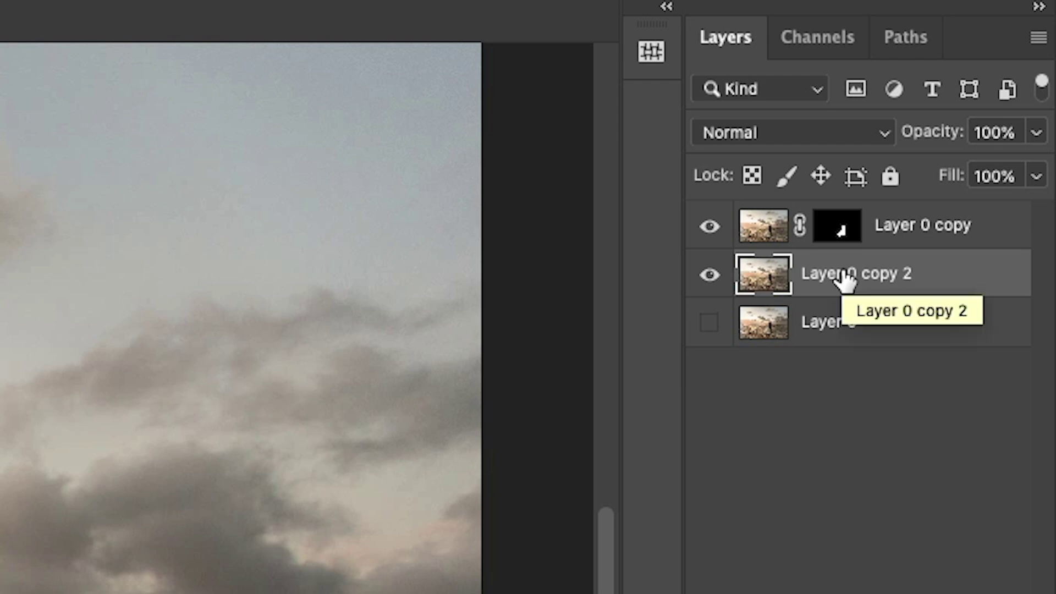
pyautogui.click(710, 225)
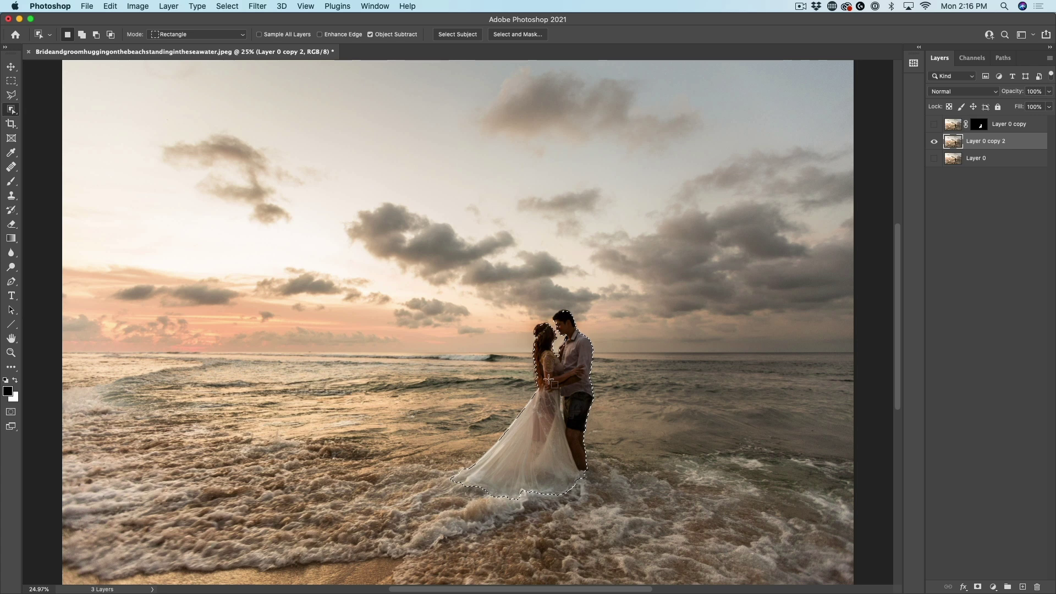
# Expand the couple's selection by 3 pixels with Select > Modify > Expand.
pyautogui.click(227, 6)
pyautogui.moveTo(279, 174)
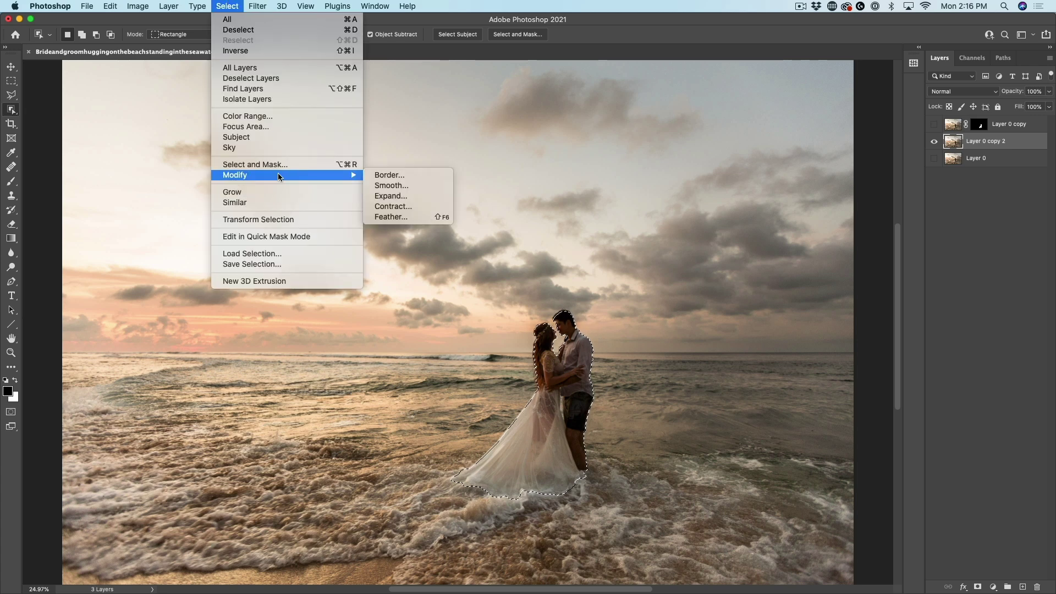
pyautogui.click(392, 196)
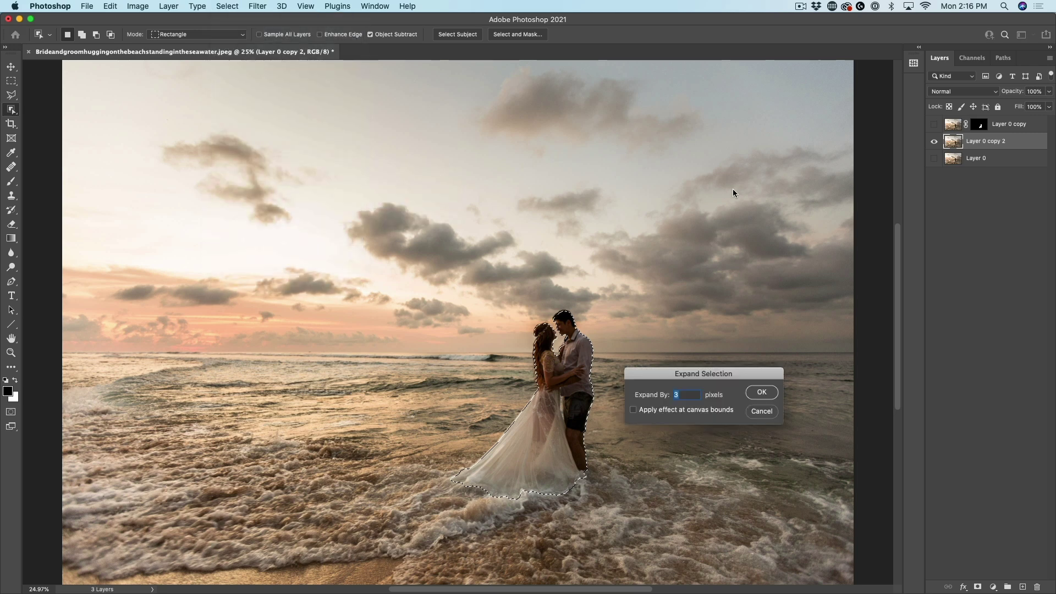
pyautogui.click(751, 390)
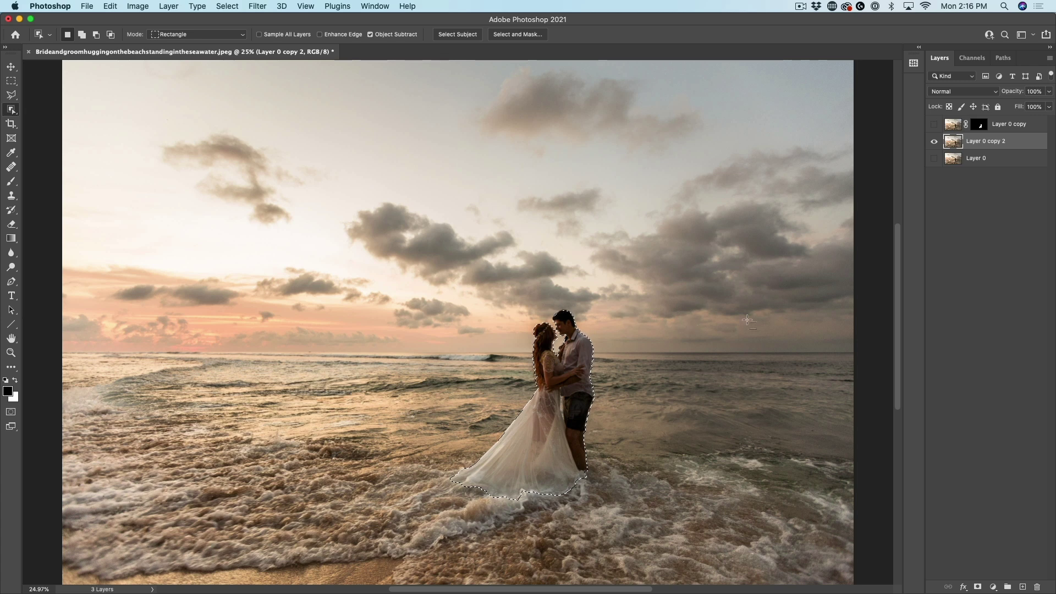
# Content-Aware fill the selection on Layer 0 copy 2 to erase the couple, then deselect.
pyautogui.press('shift')
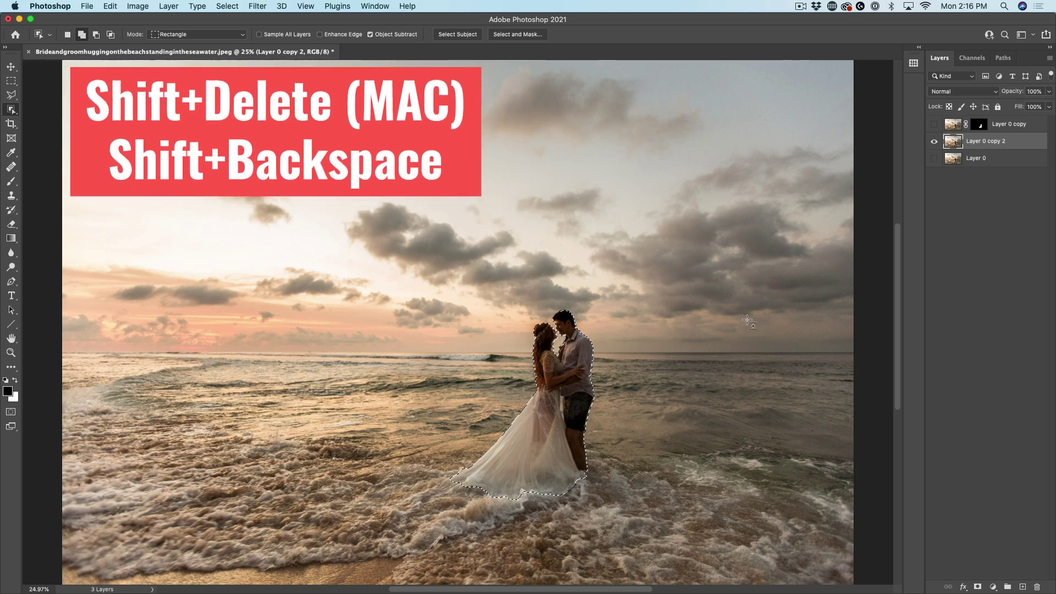
pyautogui.hotkey('shift', 'BackSpace')
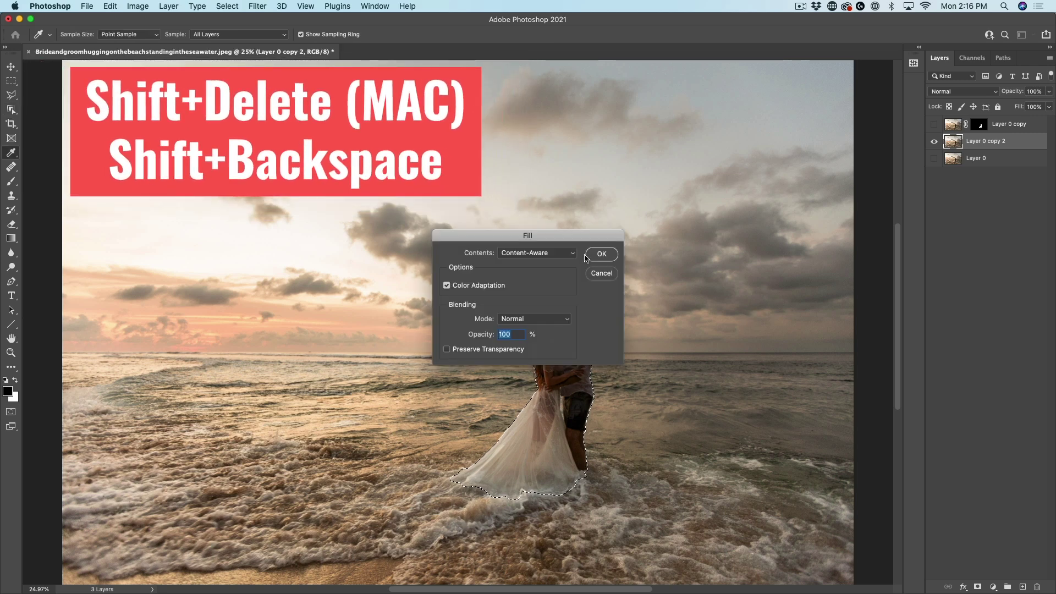
pyautogui.moveTo(550, 236); pyautogui.dragTo(582, 211)
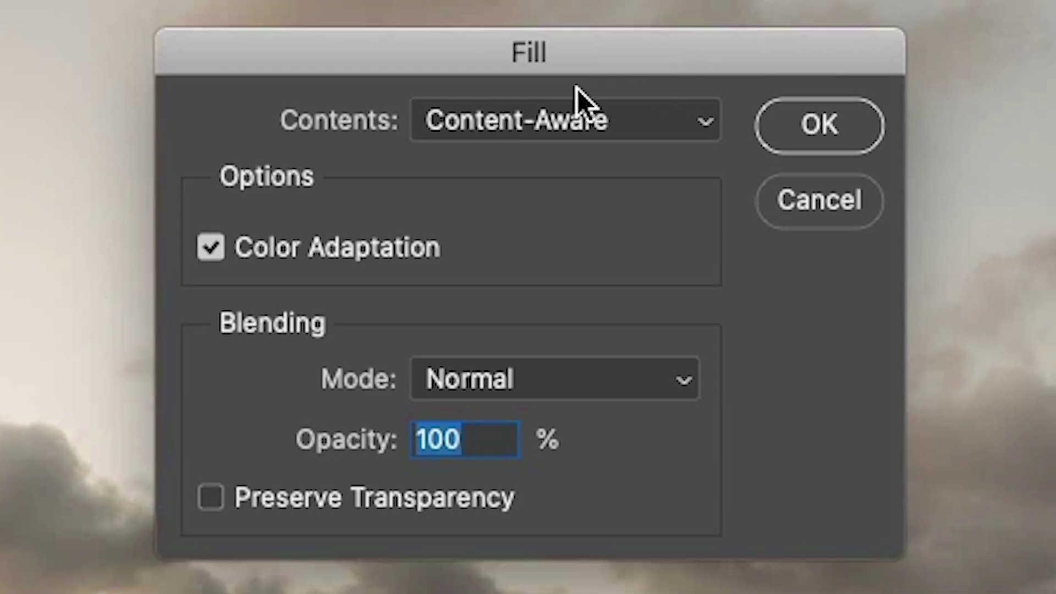
pyautogui.click(830, 130)
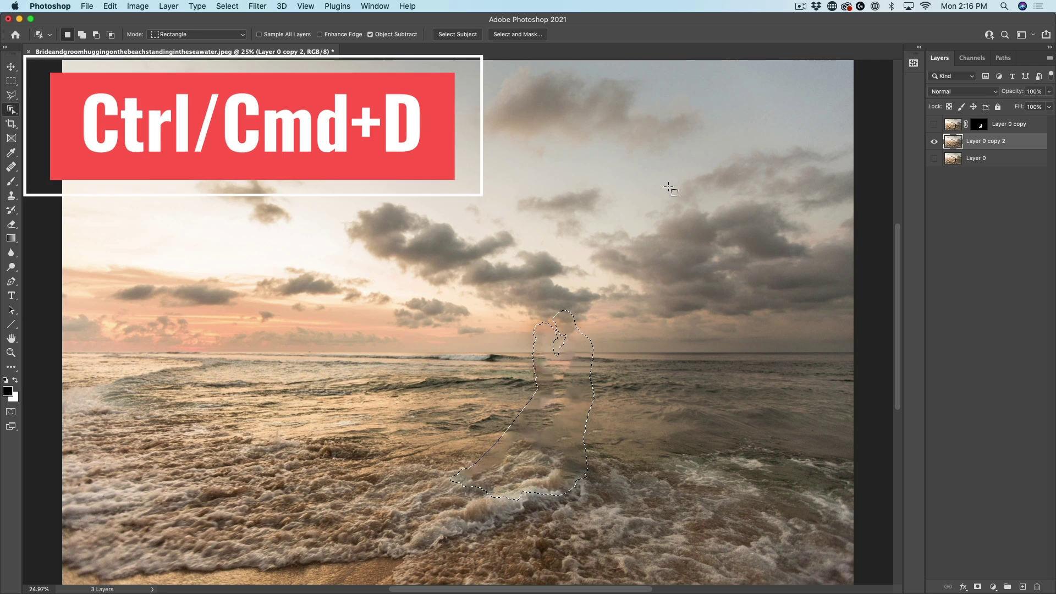
pyautogui.press('super+d')
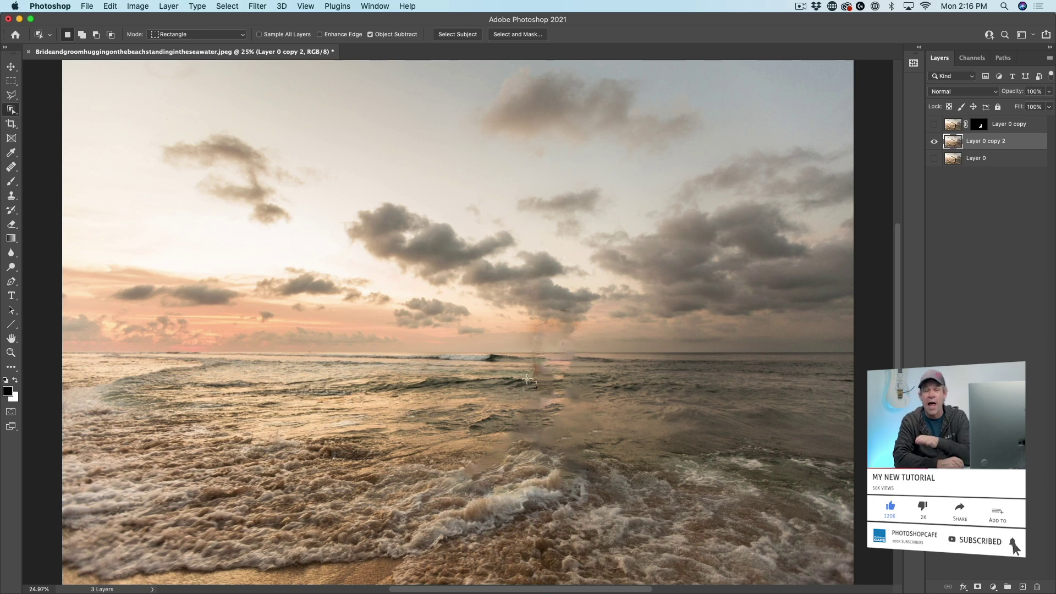
# Show Layer 0 copy again, pick the Move tool, and start Filter > Blur Gallery > Tilt-Shift.
pyautogui.click(933, 126)
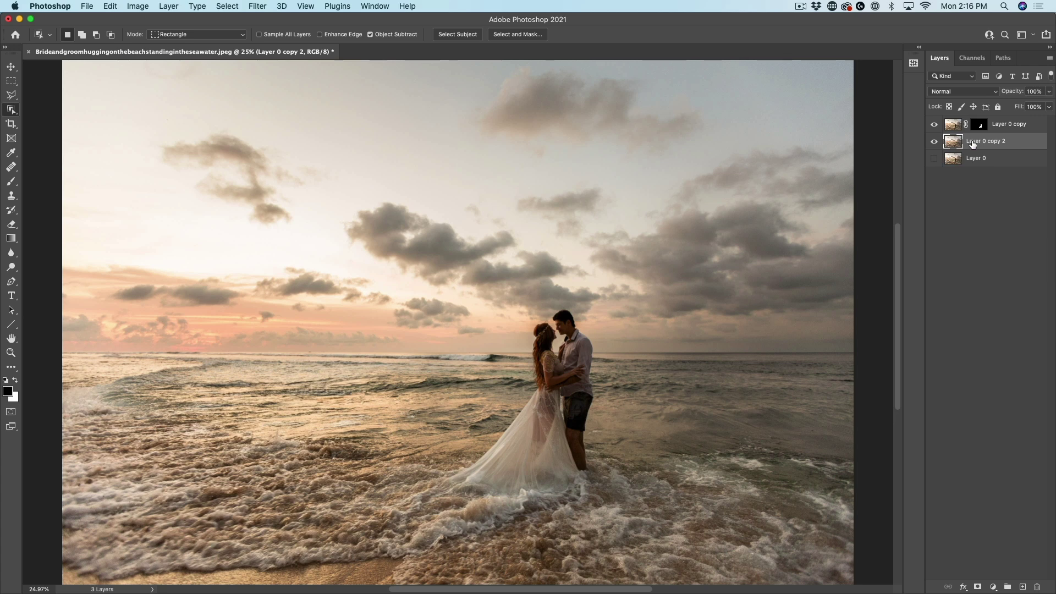
pyautogui.click(11, 66)
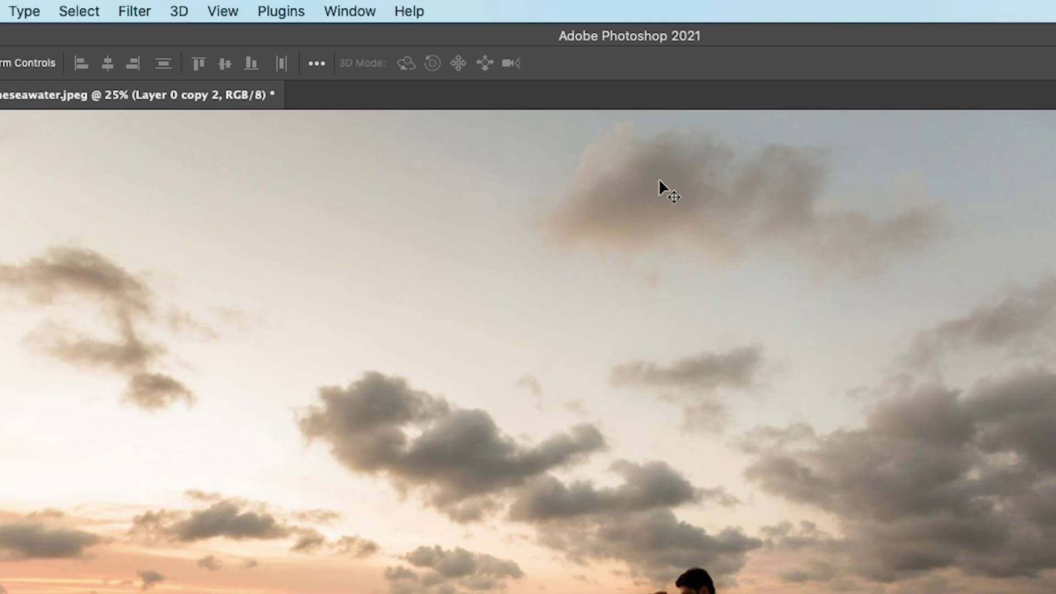
pyautogui.click(135, 13)
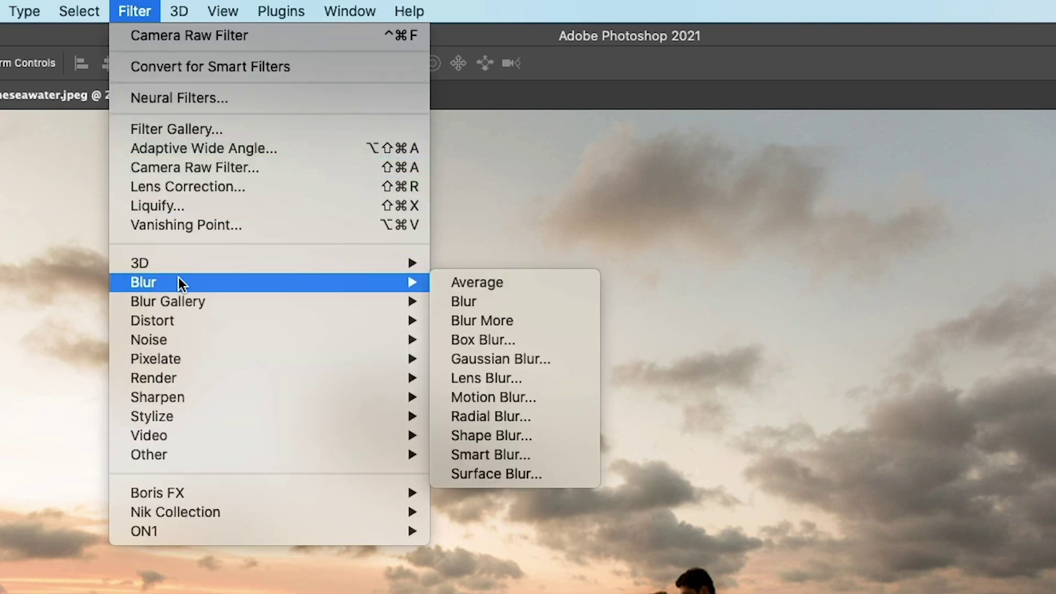
pyautogui.moveTo(179, 303)
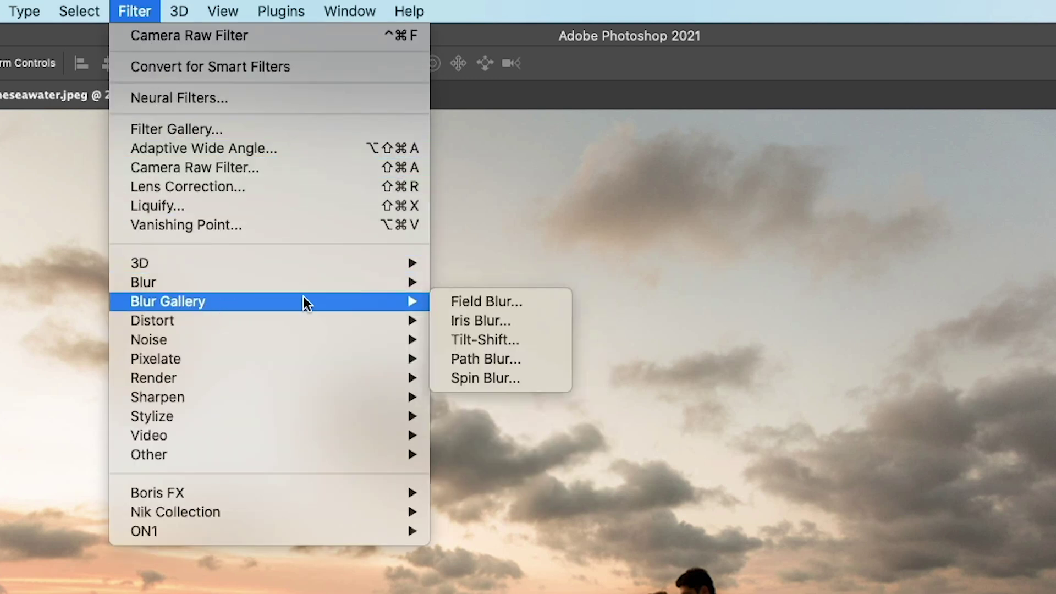
pyautogui.click(496, 341)
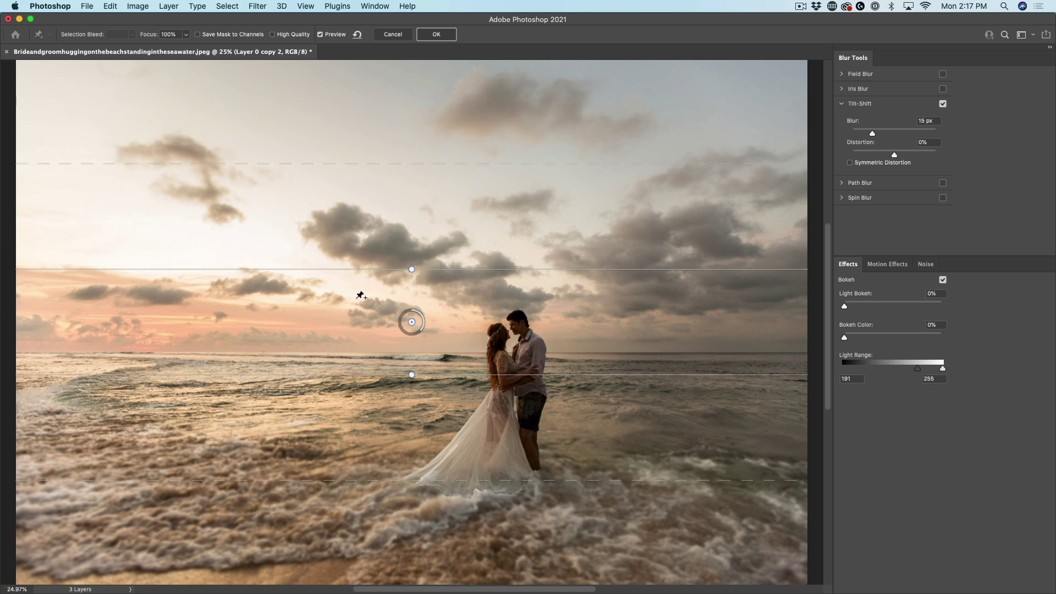
# Move the Tilt-Shift pin onto the dress and pull the focus and fade lines tighter around the couple's feet.
pyautogui.moveTo(497, 323)
pyautogui.mouseDown()
pyautogui.moveTo(489, 377)
pyautogui.moveTo(499, 483)
pyautogui.moveTo(496, 473)
pyautogui.moveTo(508, 474)
pyautogui.moveTo(486, 468)
pyautogui.mouseUp()
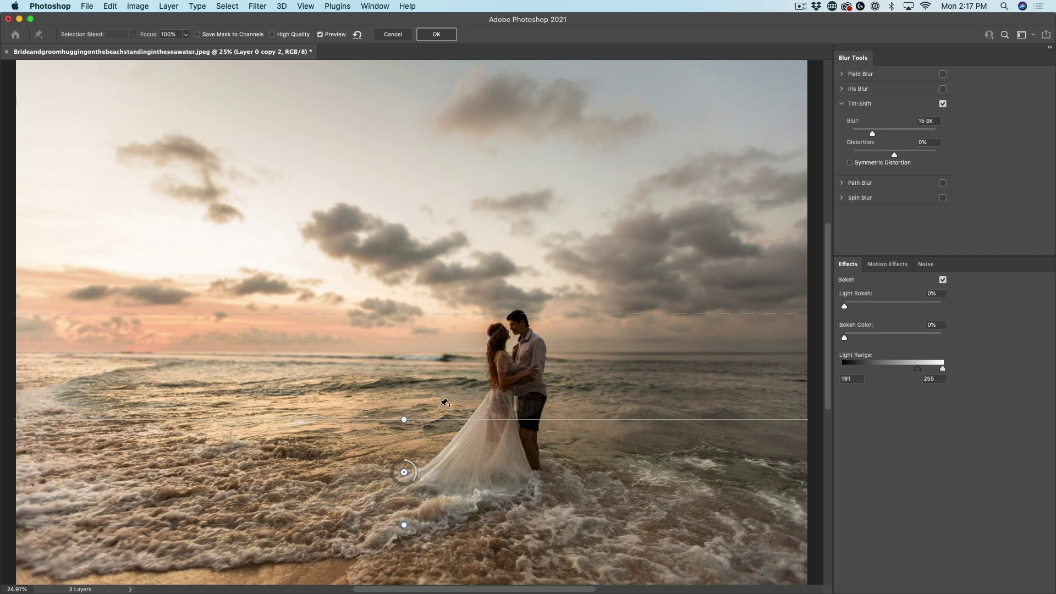
pyautogui.moveTo(439, 421); pyautogui.dragTo(439, 444)
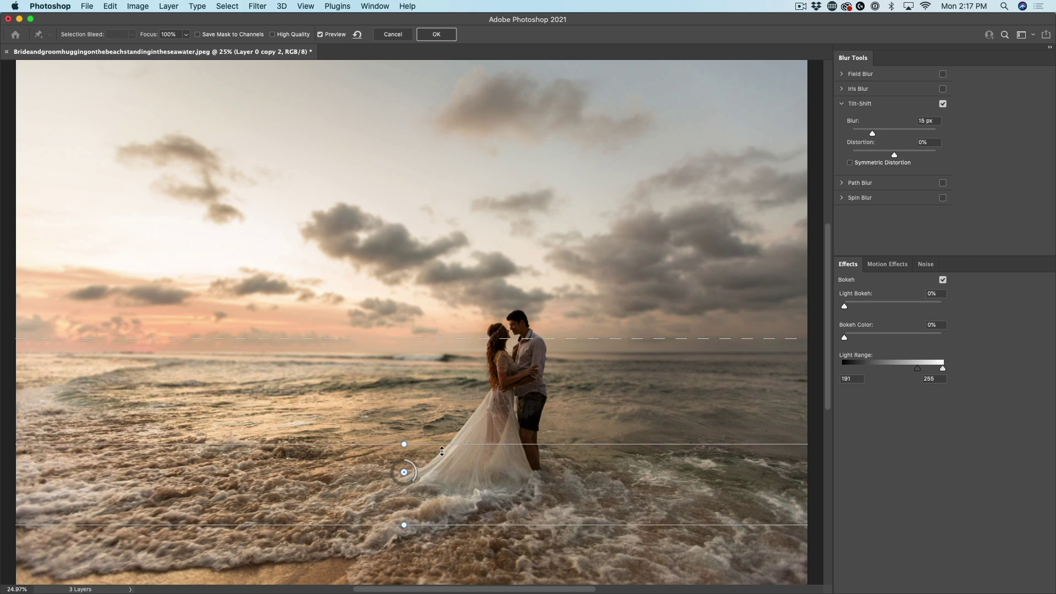
pyautogui.moveTo(432, 524); pyautogui.dragTo(434, 513)
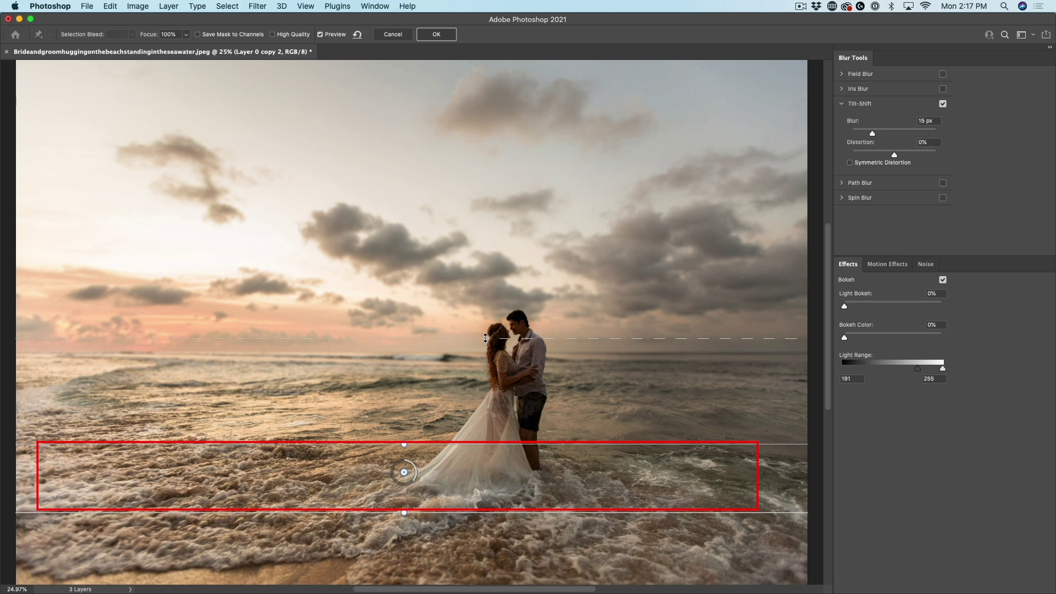
pyautogui.moveTo(477, 370); pyautogui.dragTo(470, 421)
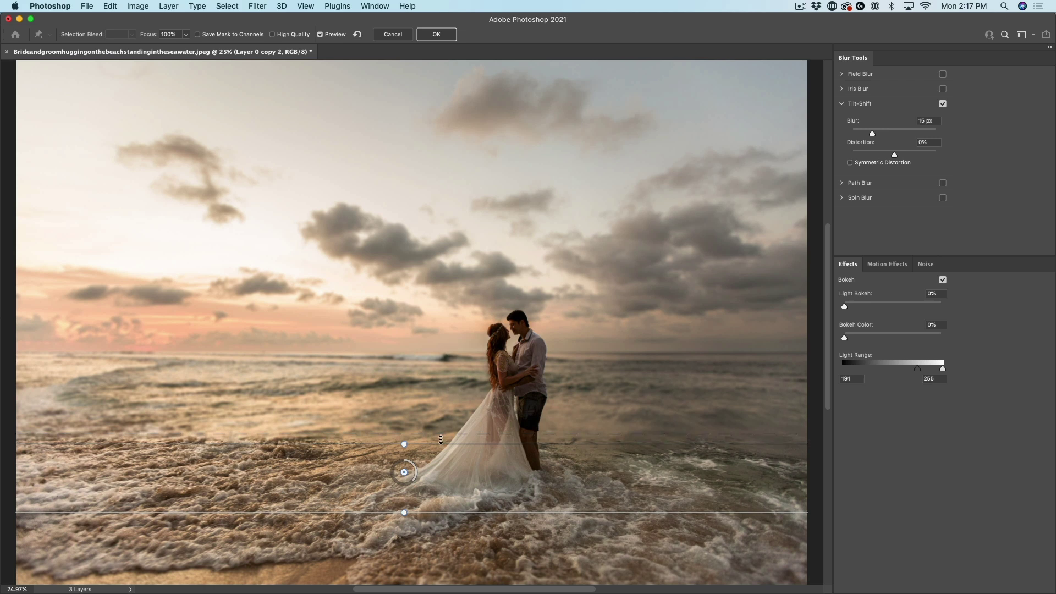
pyautogui.moveTo(443, 433); pyautogui.dragTo(445, 391)
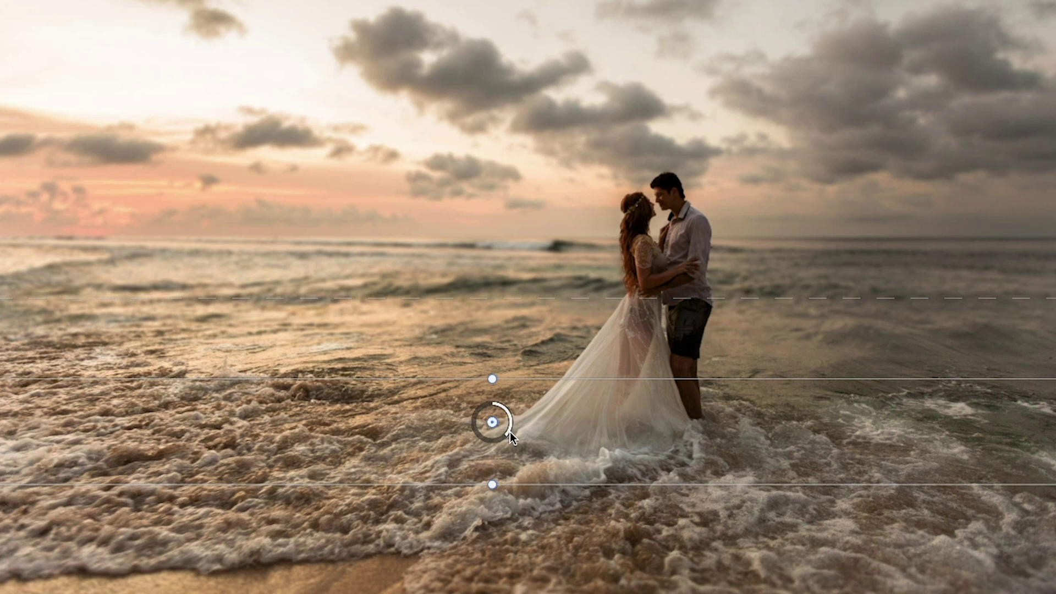
# Raise the Tilt-Shift blur to 16 px and shift the blur fade transition lower.
pyautogui.moveTo(506, 434); pyautogui.dragTo(501, 440)
pyautogui.moveTo(571, 301)
pyautogui.mouseDown()
pyautogui.moveTo(573, 315)
pyautogui.moveTo(572, 292)
pyautogui.moveTo(572, 306)
pyautogui.mouseUp()
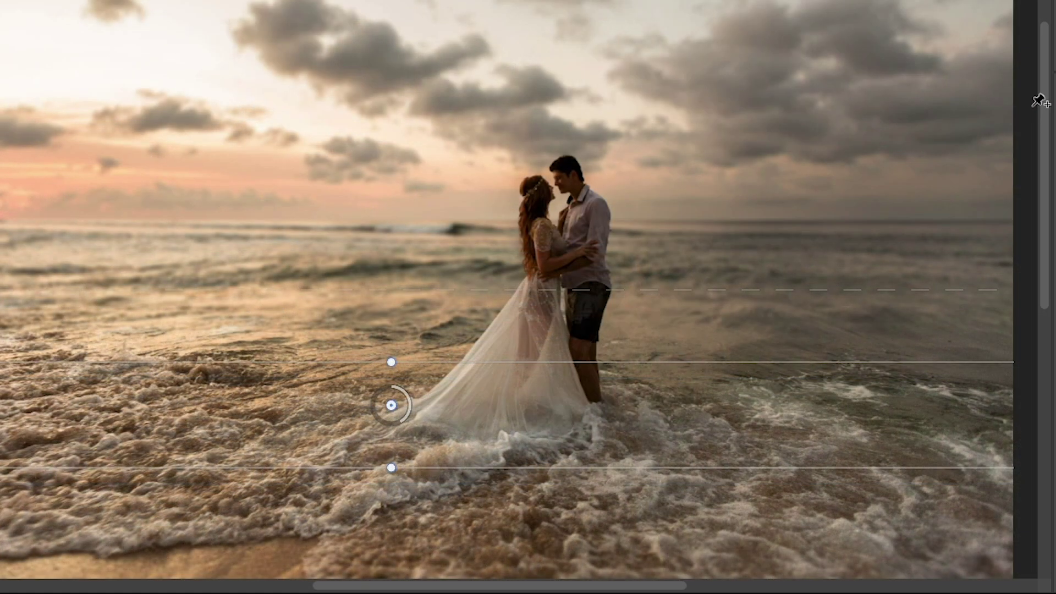
pyautogui.moveTo(1044, 111); pyautogui.dragTo(1033, 177)
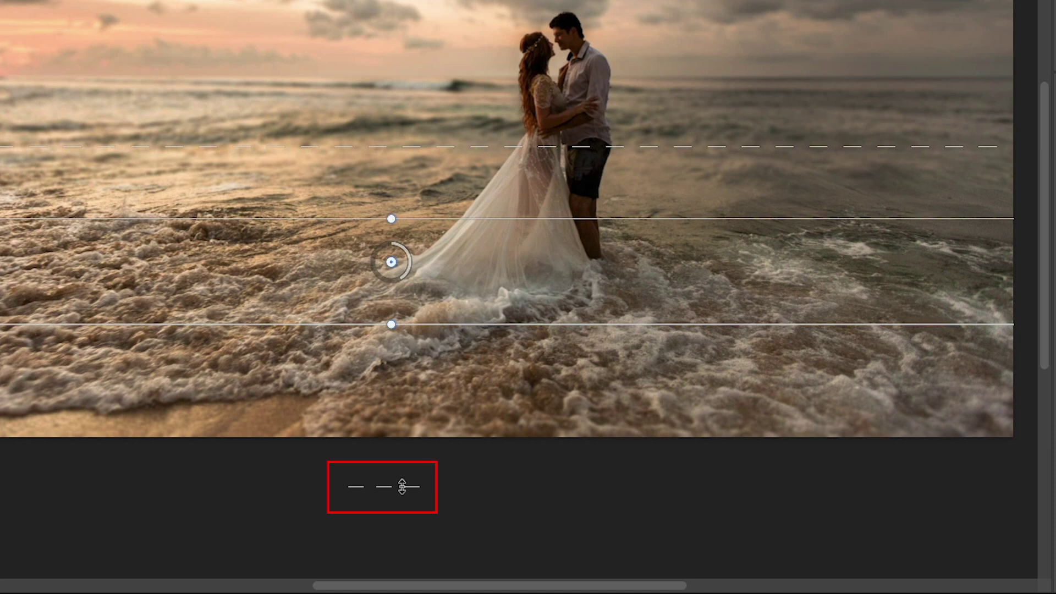
# Position the lower focus line and dashed fade line just below the couple.
pyautogui.moveTo(403, 484)
pyautogui.mouseDown()
pyautogui.moveTo(422, 371)
pyautogui.moveTo(420, 382)
pyautogui.mouseUp()
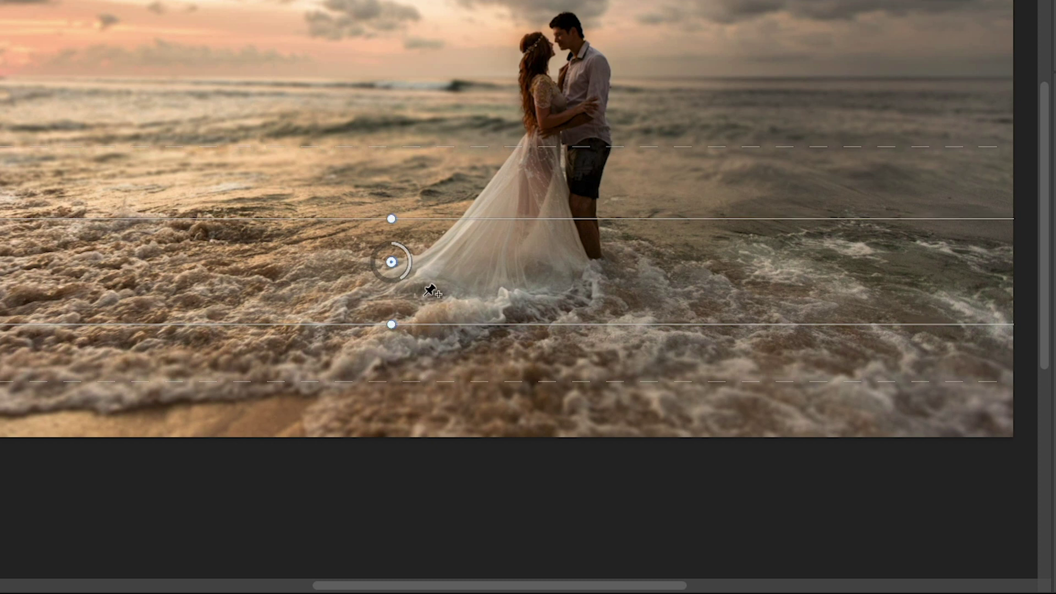
pyautogui.moveTo(425, 317); pyautogui.dragTo(420, 307)
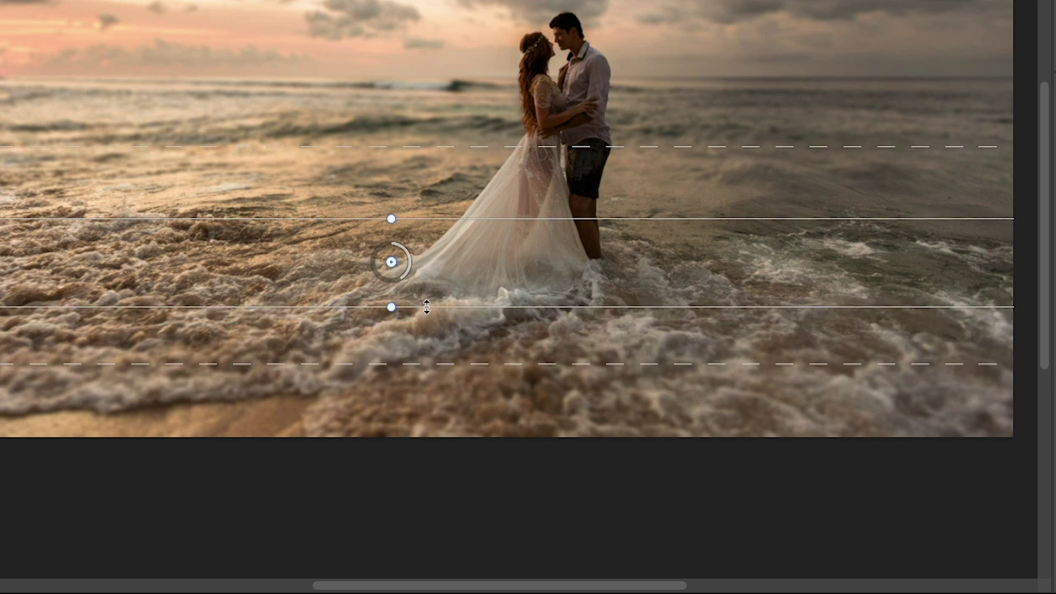
pyautogui.moveTo(422, 367); pyautogui.dragTo(413, 408)
pyautogui.moveTo(432, 314); pyautogui.dragTo(432, 330)
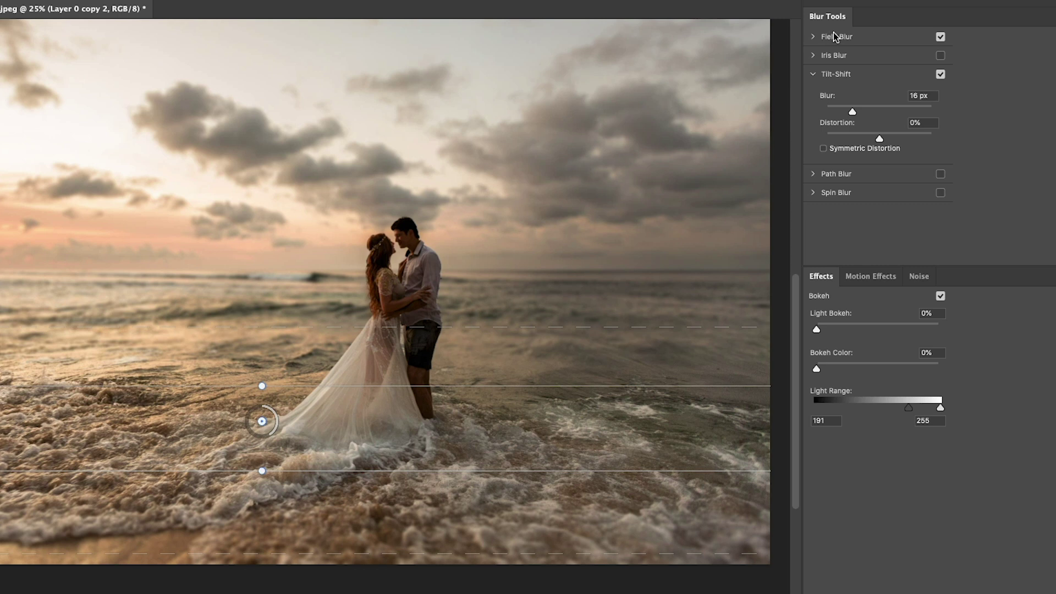
# Turn on Field Blur and set the pin's blur strength to about 14 px.
pyautogui.click(834, 35)
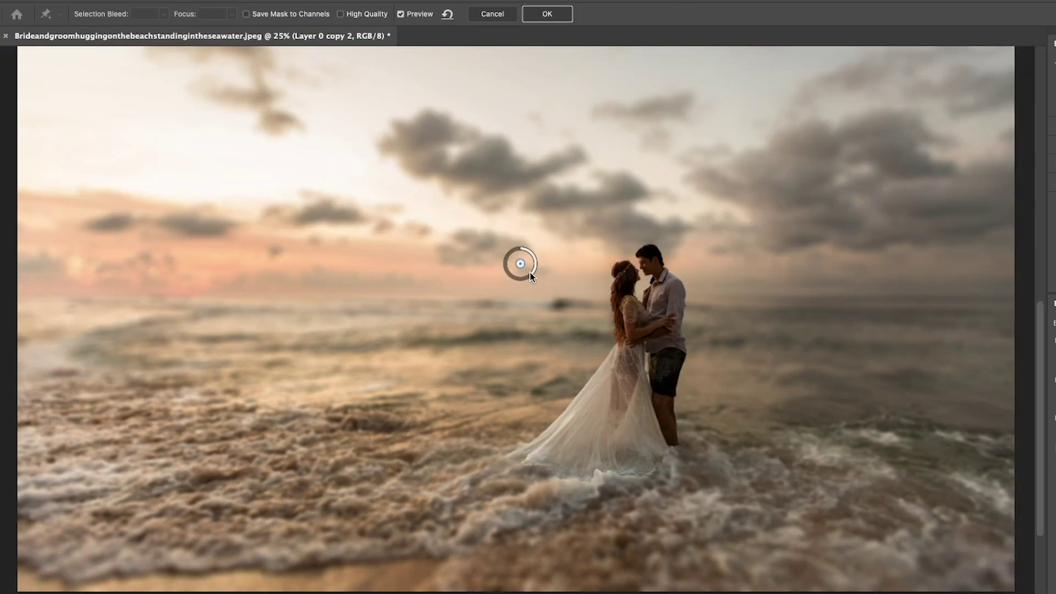
pyautogui.moveTo(531, 276); pyautogui.dragTo(508, 274)
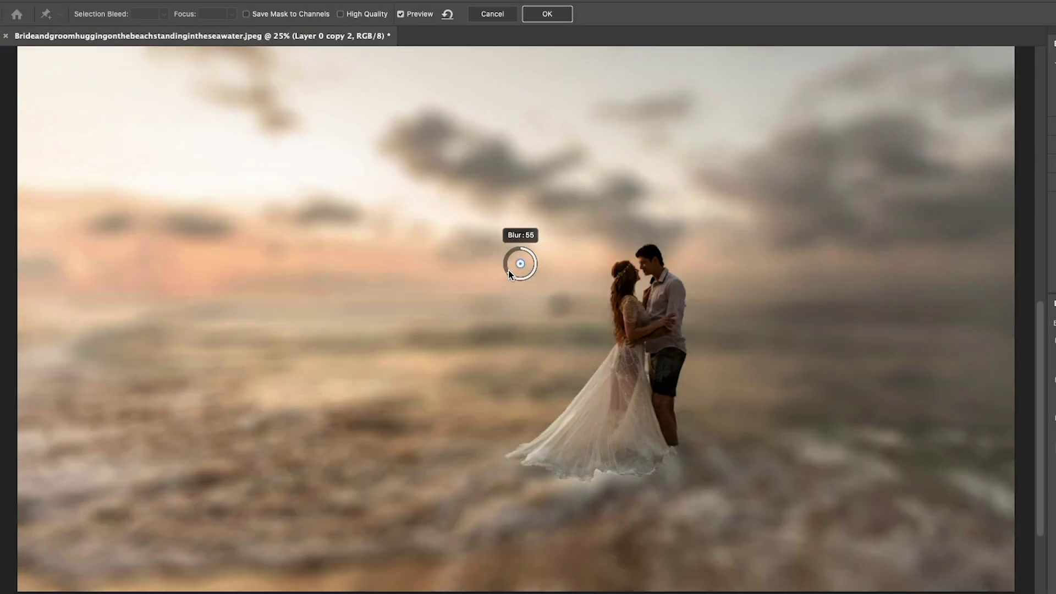
pyautogui.moveTo(508, 272); pyautogui.dragTo(131, 391)
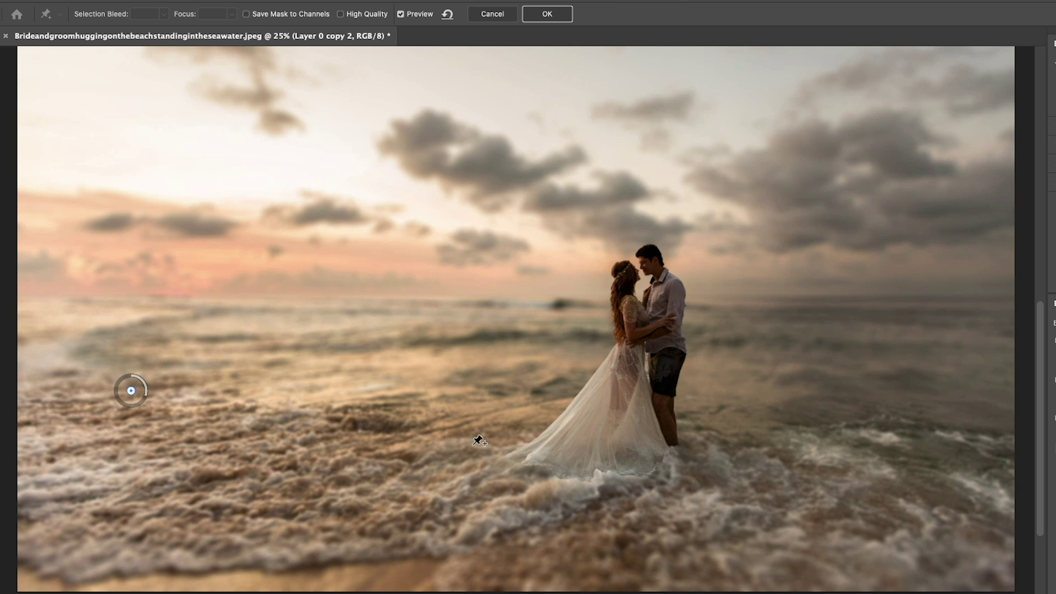
# Add a second Field Blur pin in the near surf, shift it right, and apply the blurs.
pyautogui.click(421, 430)
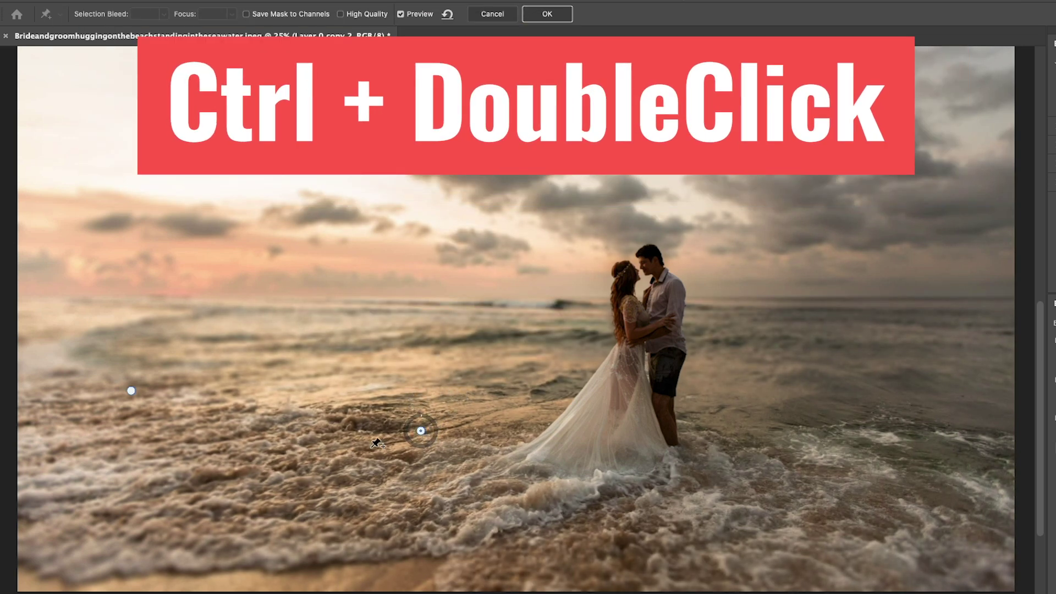
pyautogui.moveTo(130, 392); pyautogui.dragTo(220, 443)
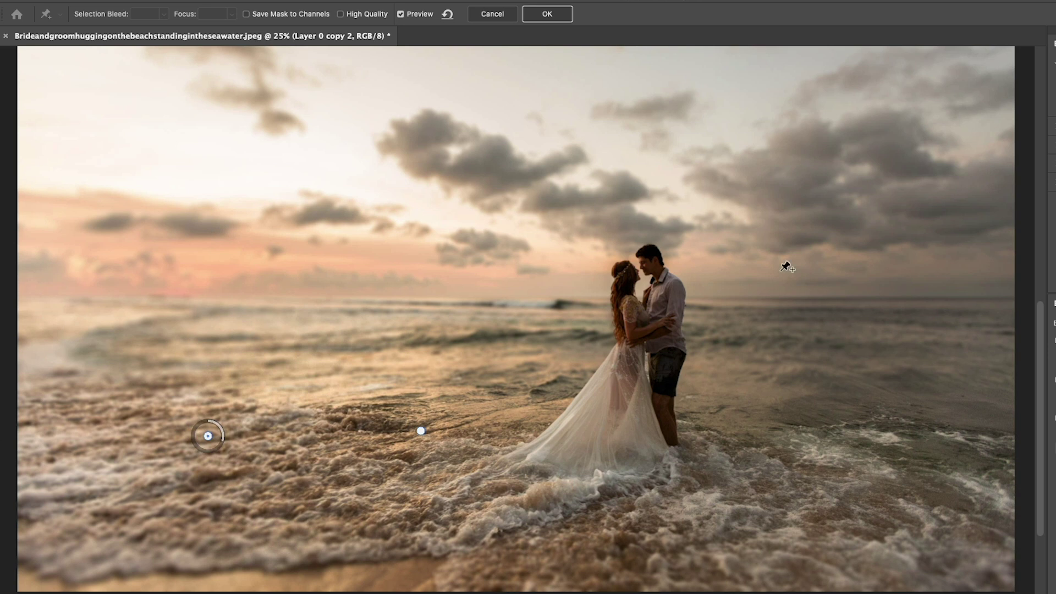
pyautogui.click(540, 16)
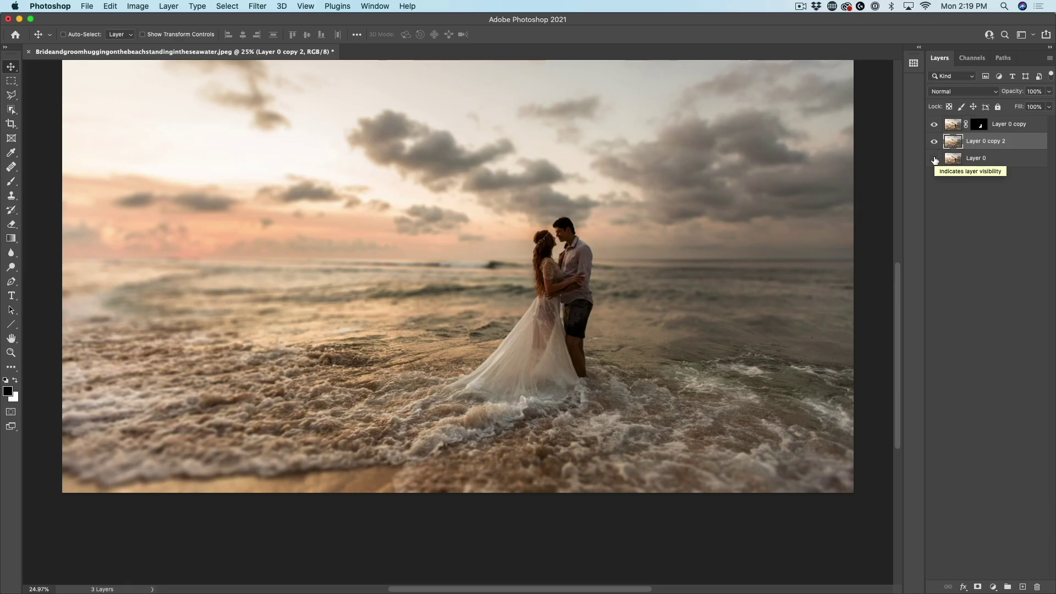
# Compare before and after, then convert Layer 0 copy and Layer 0 copy 2 into one smart object.
pyautogui.keyDown('alt'); pyautogui.click(933, 160); pyautogui.keyUp('alt')
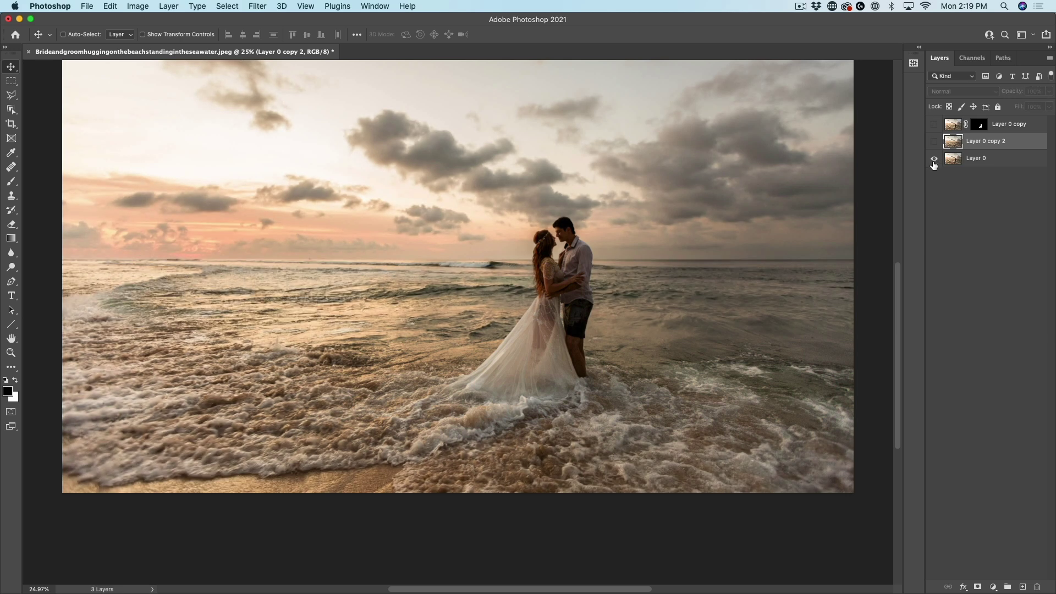
pyautogui.keyDown('alt'); pyautogui.click(933, 161); pyautogui.keyUp('alt')
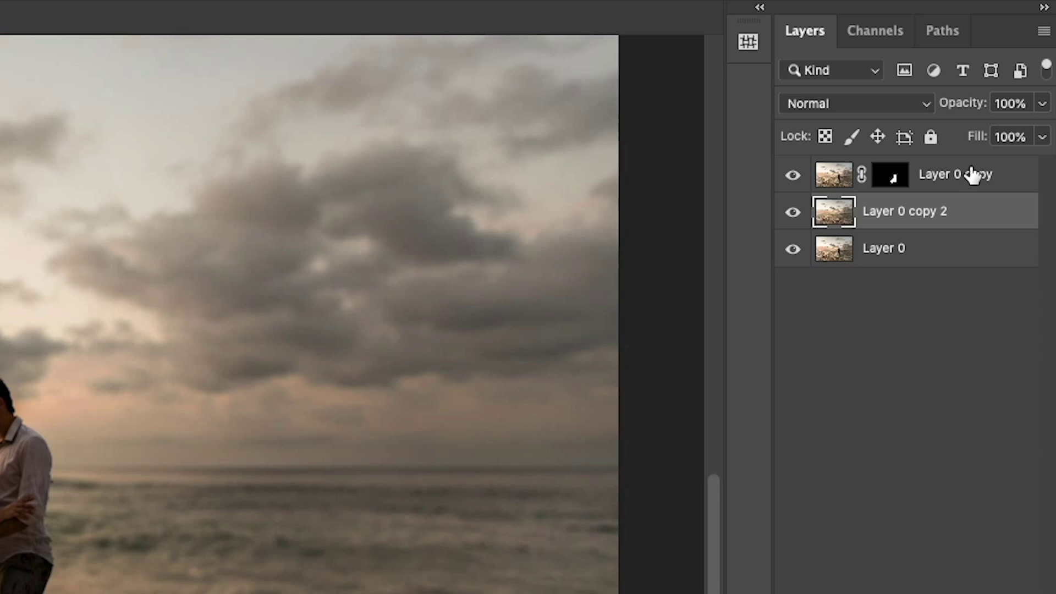
pyautogui.keyDown('shift'); pyautogui.click(972, 175); pyautogui.keyUp('shift')
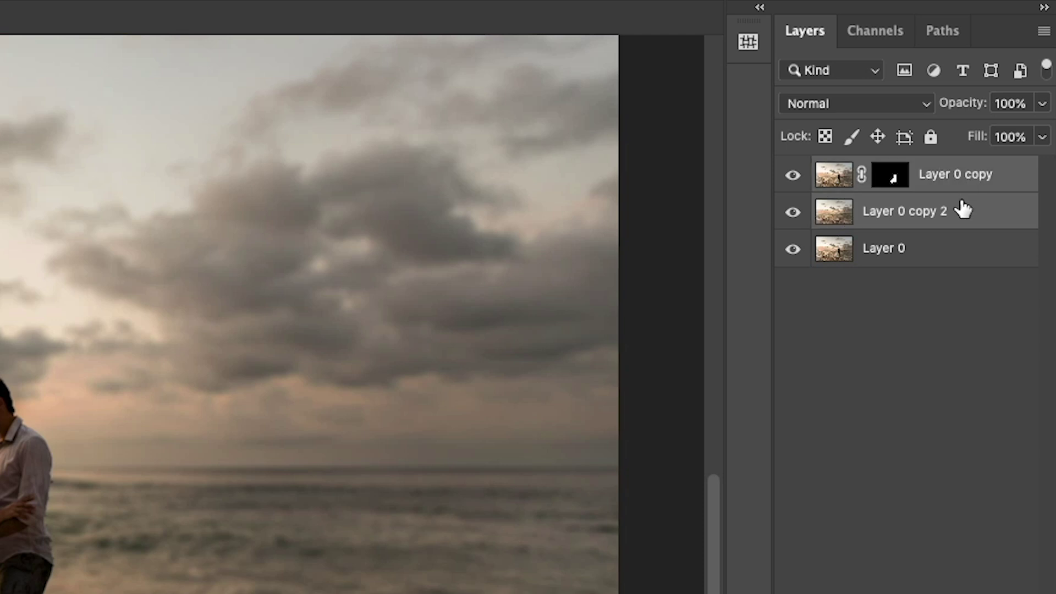
pyautogui.rightClick(963, 183)
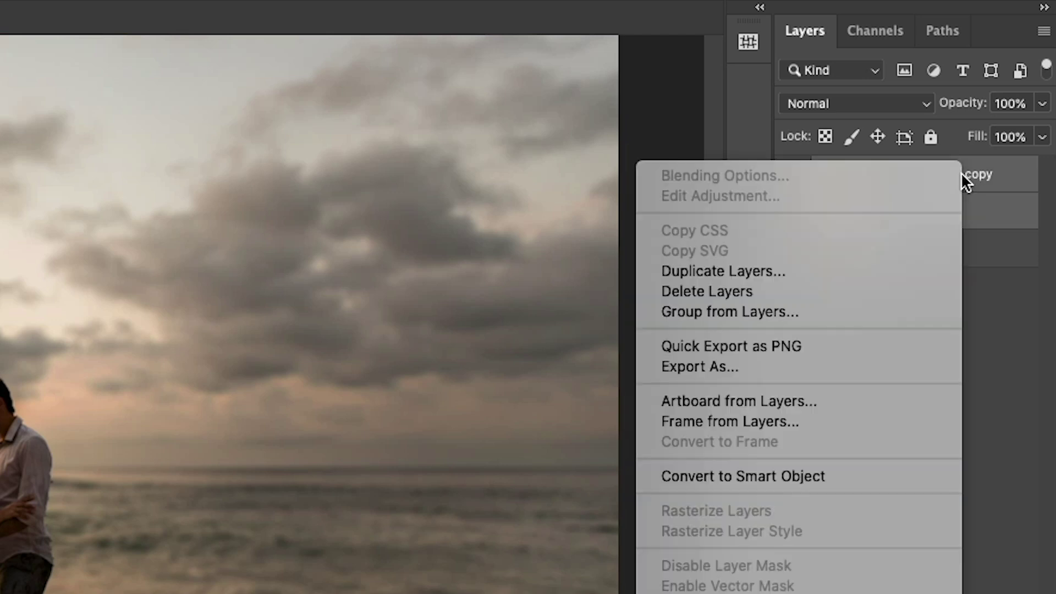
pyautogui.click(792, 468)
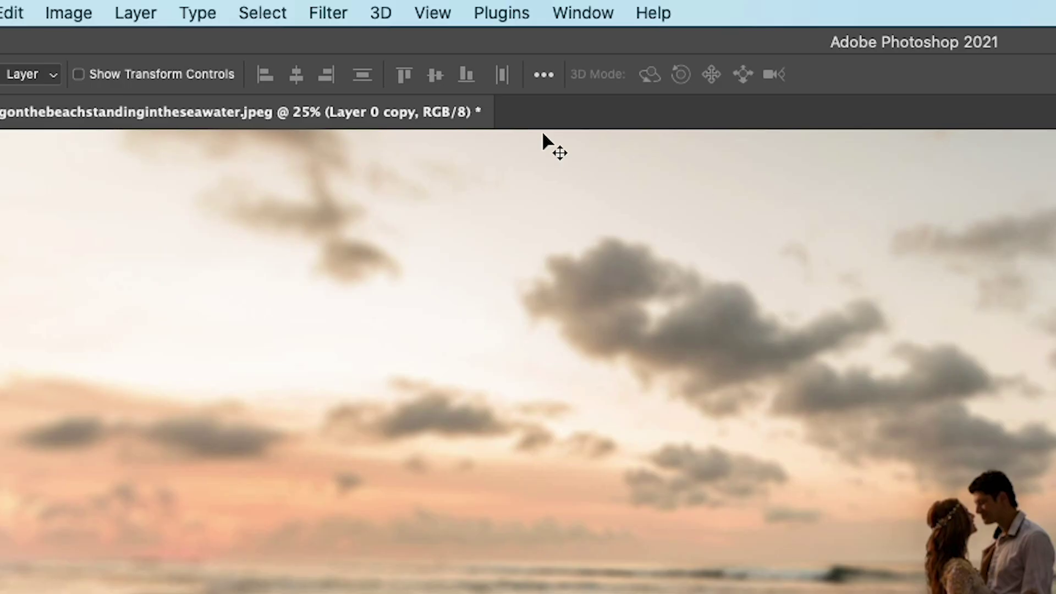
# In the Camera Raw Filter, set Shadows +34, Exposure +0.25, Highlights -71, and Temperature and Tint +1.
pyautogui.click(329, 12)
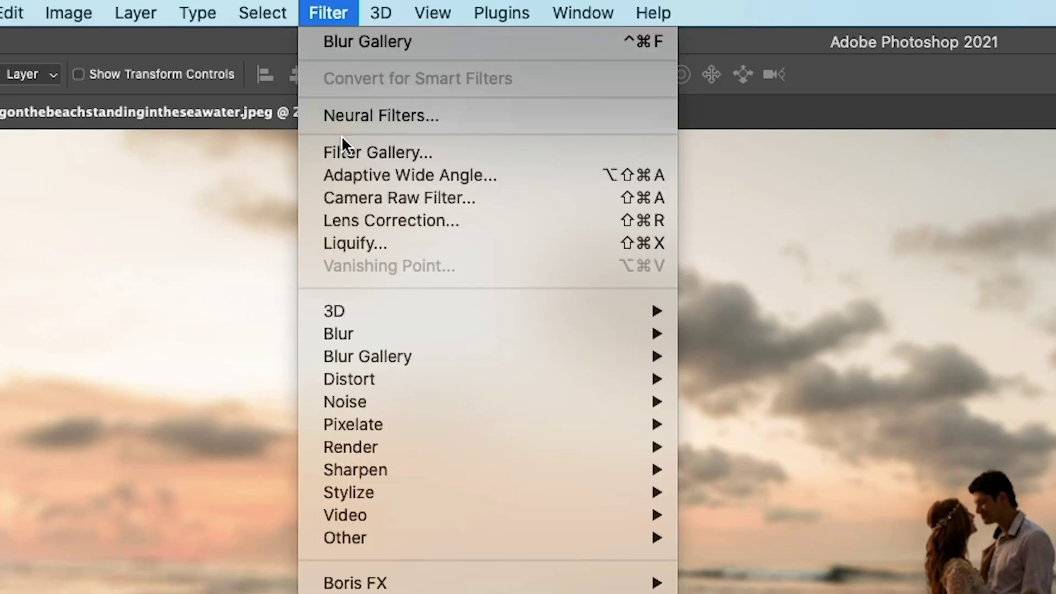
pyautogui.click(353, 188)
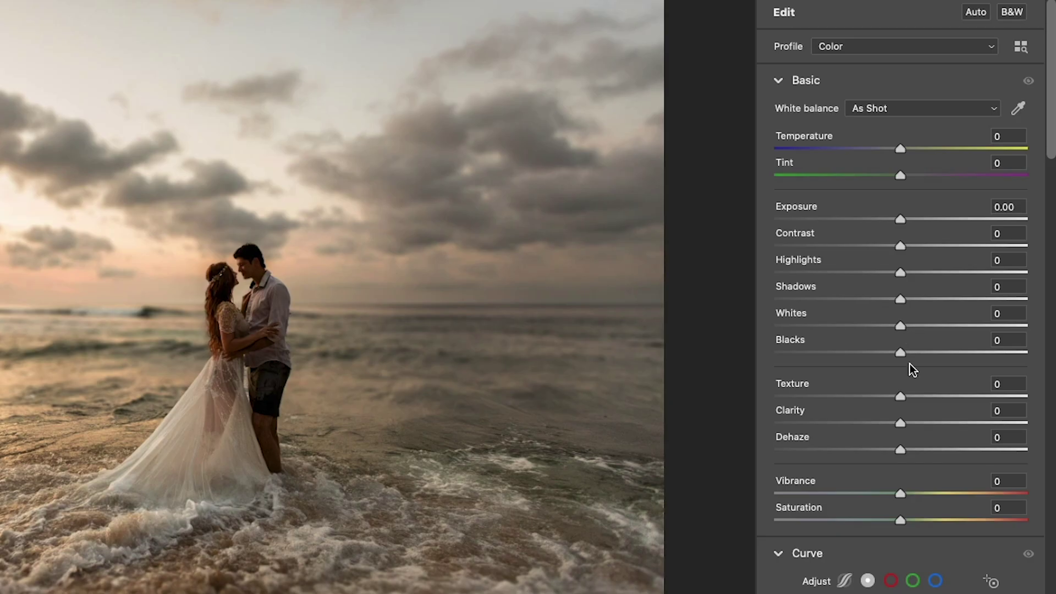
pyautogui.moveTo(902, 301); pyautogui.dragTo(945, 301)
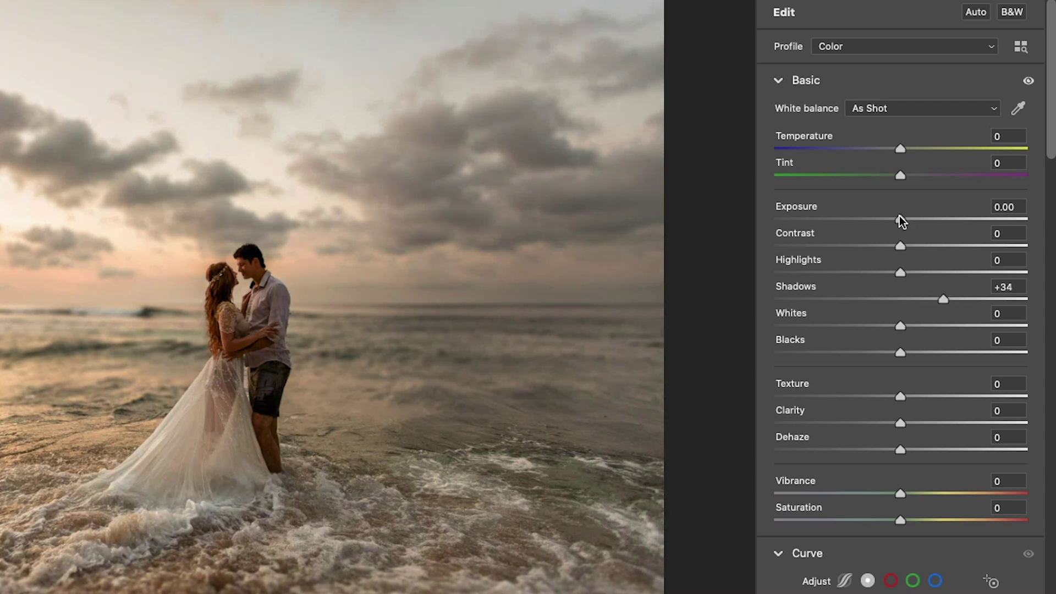
pyautogui.moveTo(900, 219); pyautogui.dragTo(905, 218)
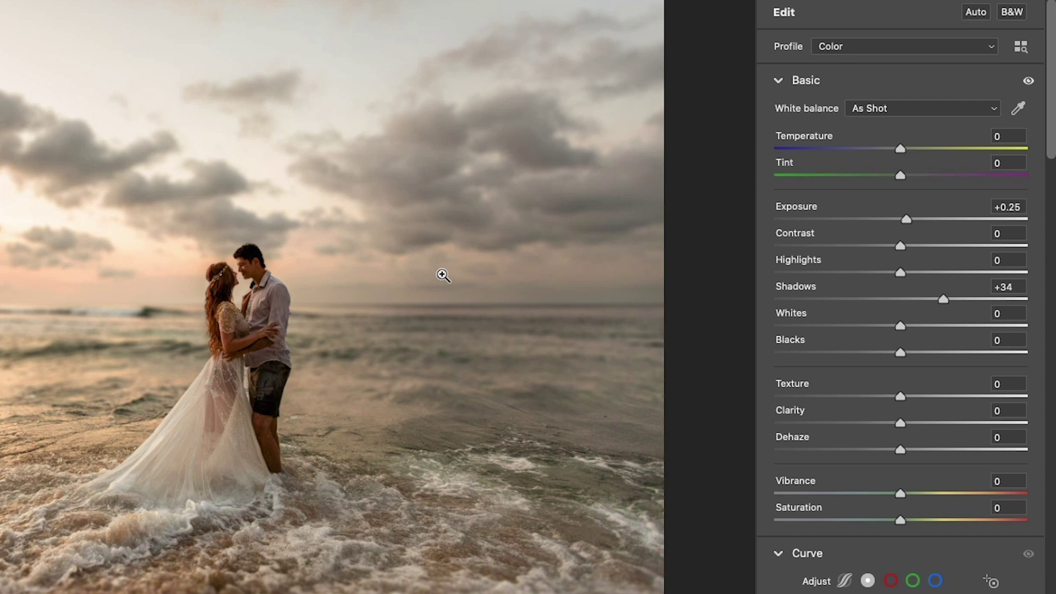
pyautogui.moveTo(902, 272); pyautogui.dragTo(812, 273)
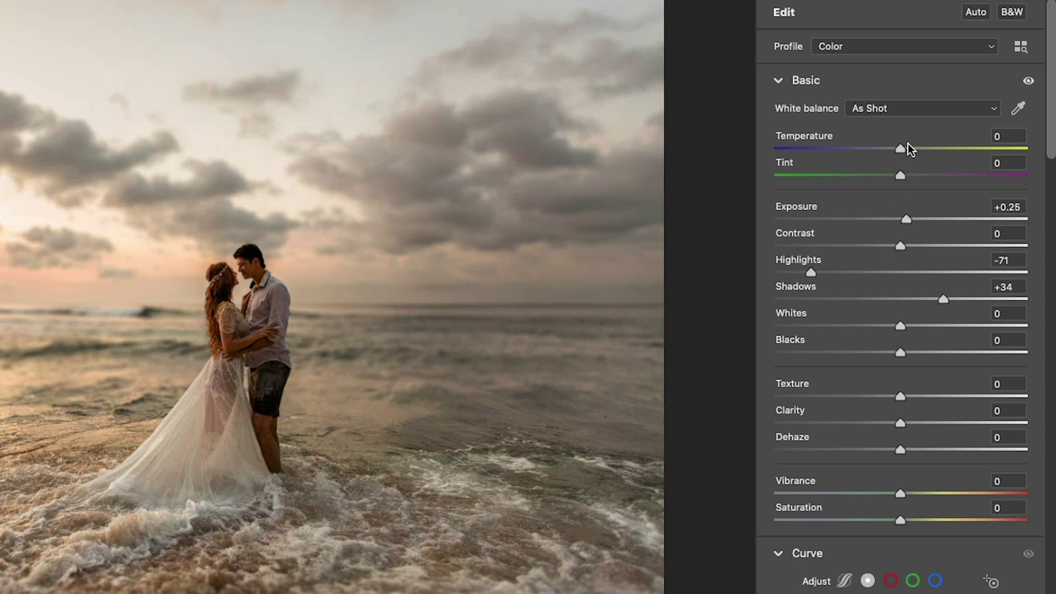
pyautogui.moveTo(902, 149); pyautogui.dragTo(907, 177)
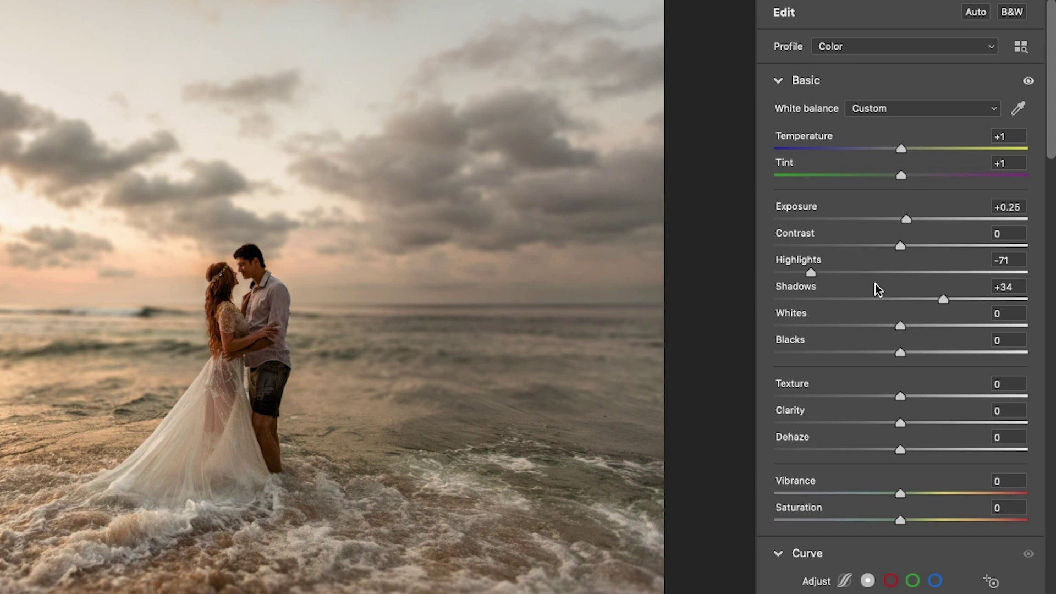